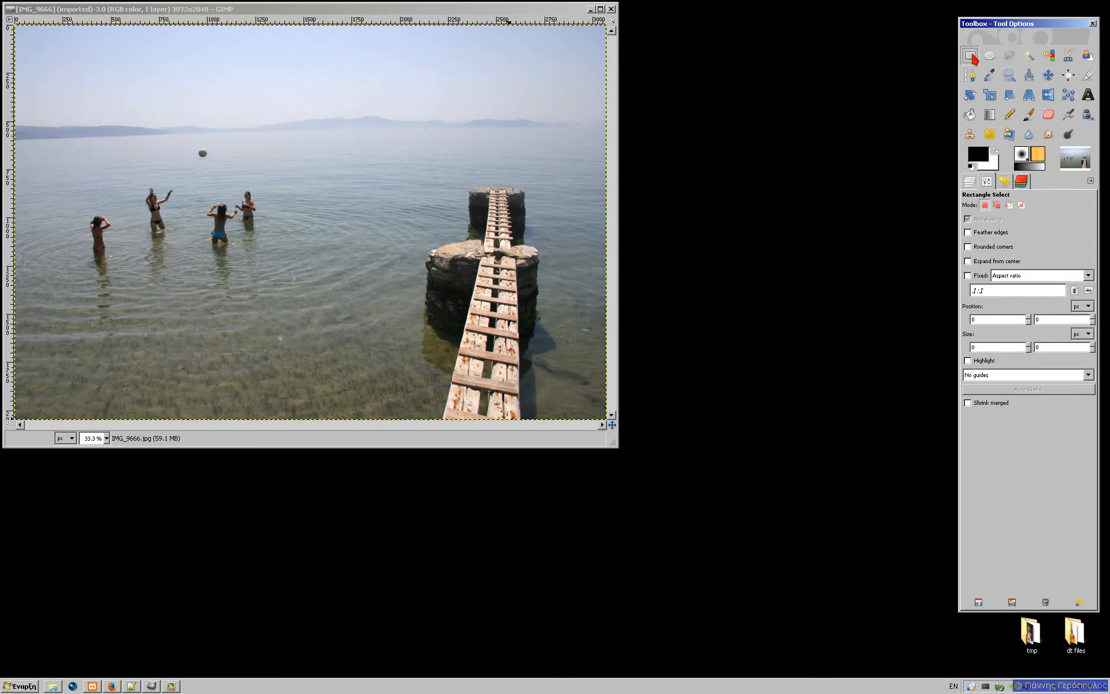
Step: Select the sky and distant hills with a rectangle, then set the selection mode to Add
{"action": "left_click", "coordinate": [992, 62]}
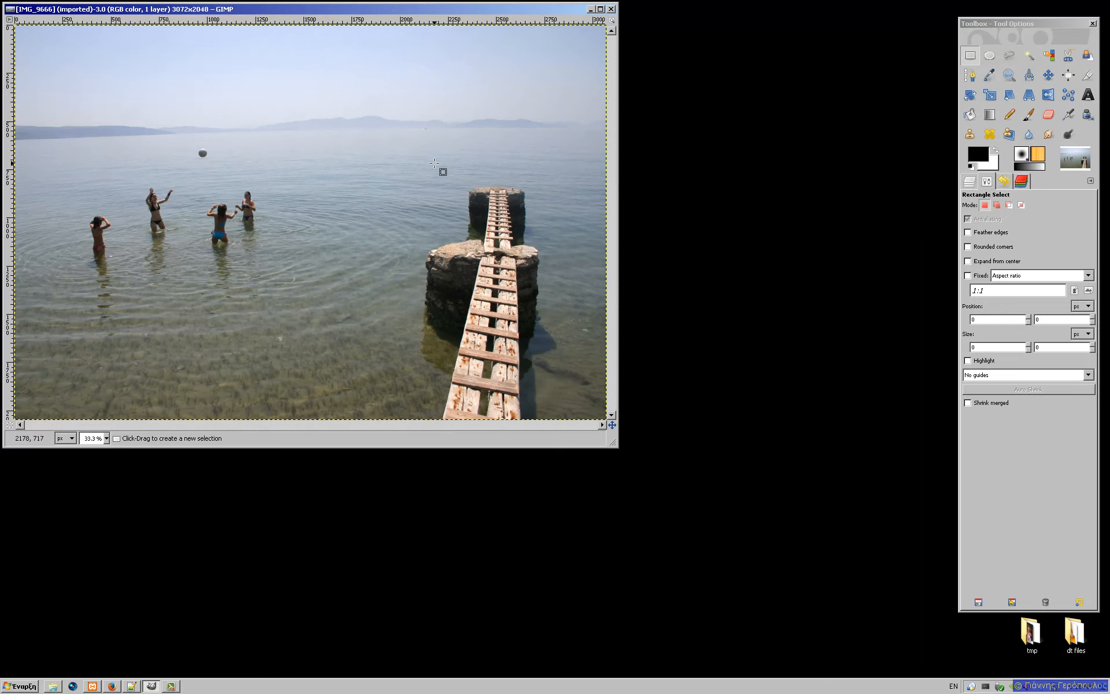
{"action": "left_click_drag", "start_coordinate": [149, 108], "coordinate": [263, 184]}
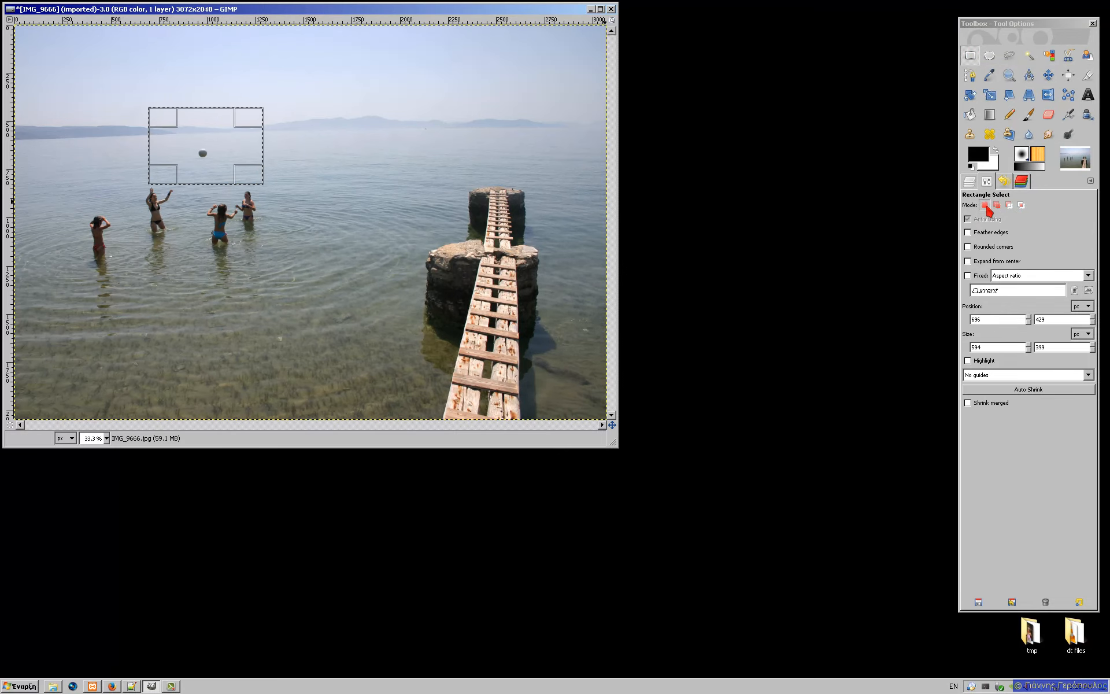
{"action": "left_click", "coordinate": [321, 62]}
{"action": "left_click_drag", "start_coordinate": [321, 62], "coordinate": [513, 139]}
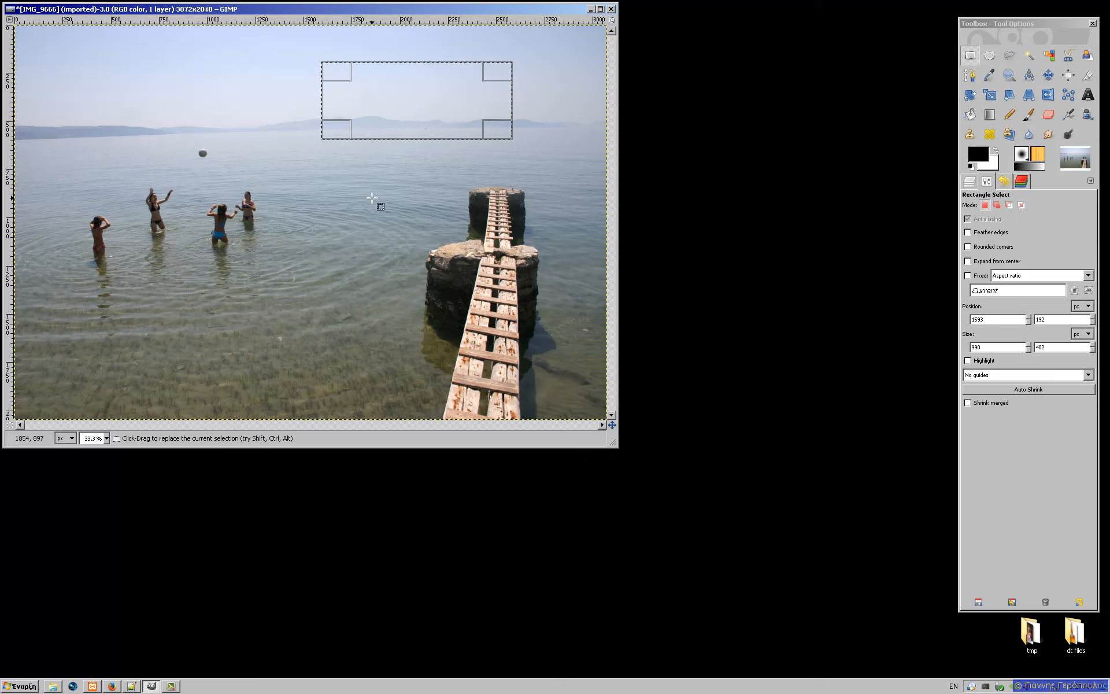
{"action": "left_click", "coordinate": [997, 205]}
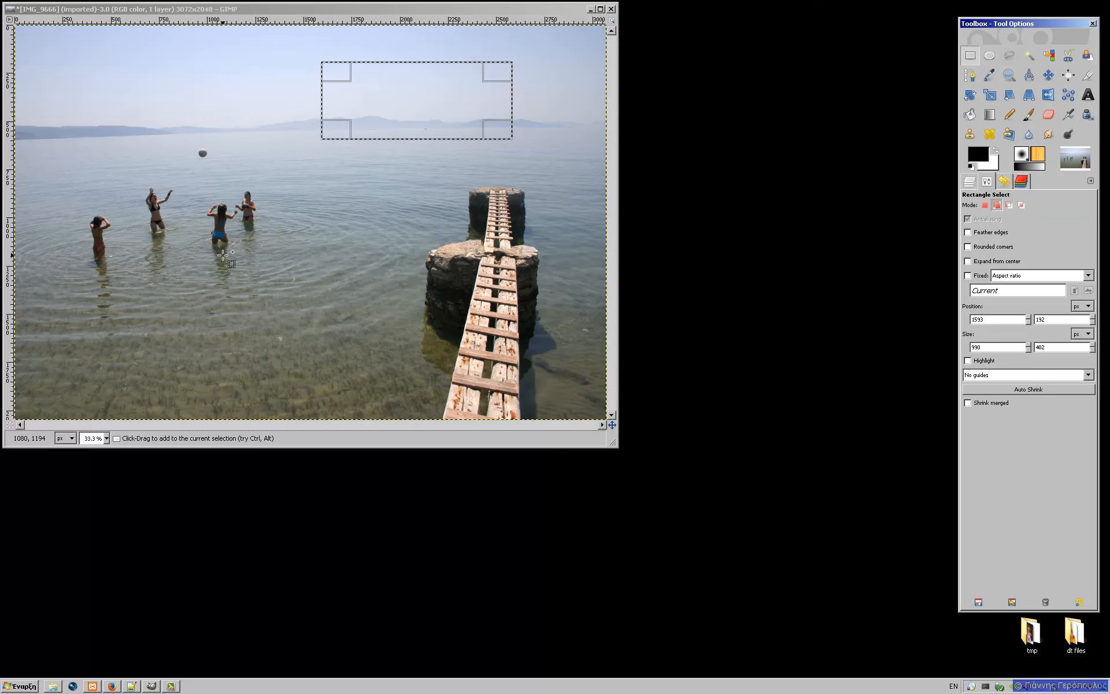
Step: Add a rectangle around the swimmers, check it in Quick Mask, then set Replace mode with Shift held
{"action": "left_click_drag", "start_coordinate": [45, 135], "coordinate": [289, 269]}
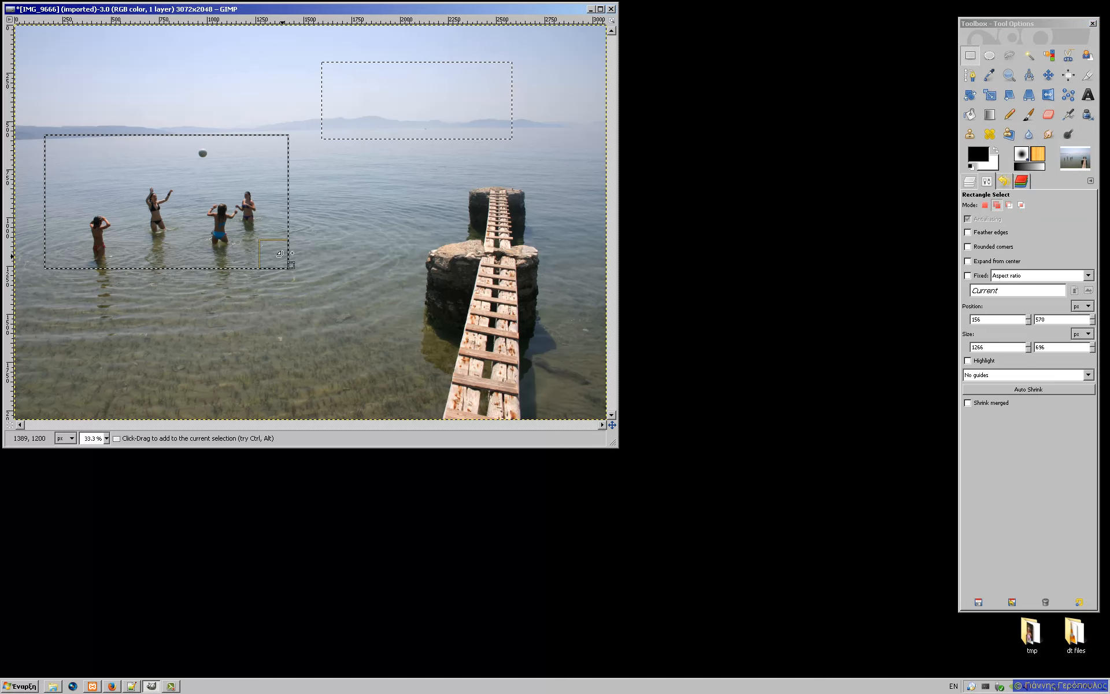
{"action": "left_click", "coordinate": [9, 426]}
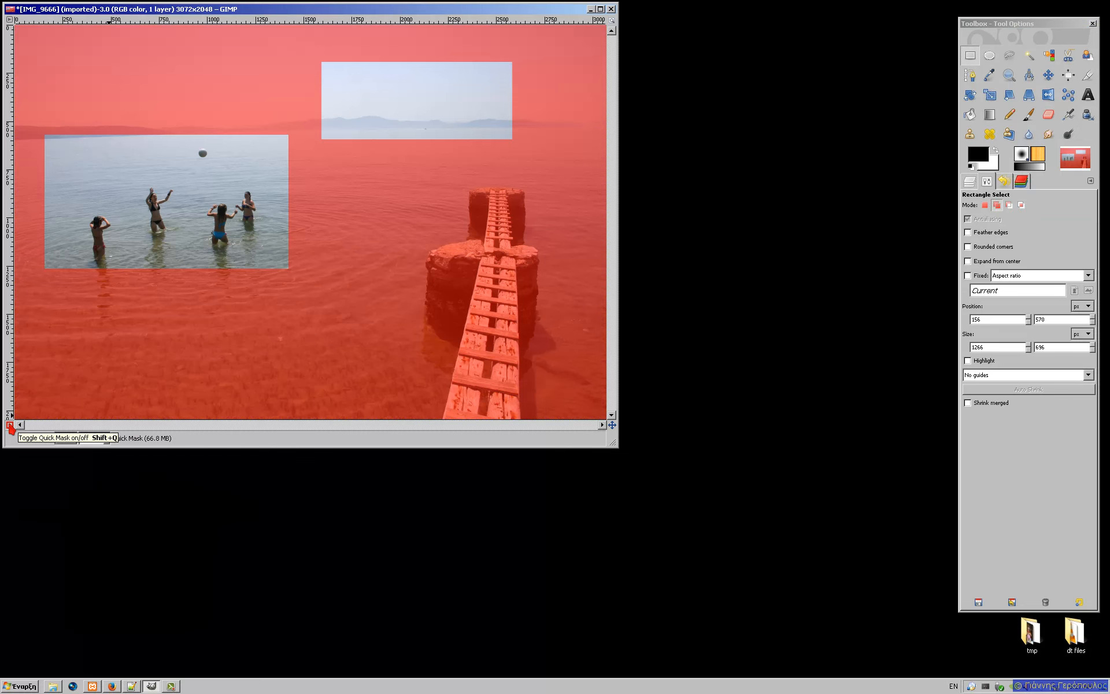
{"action": "left_click", "coordinate": [9, 425]}
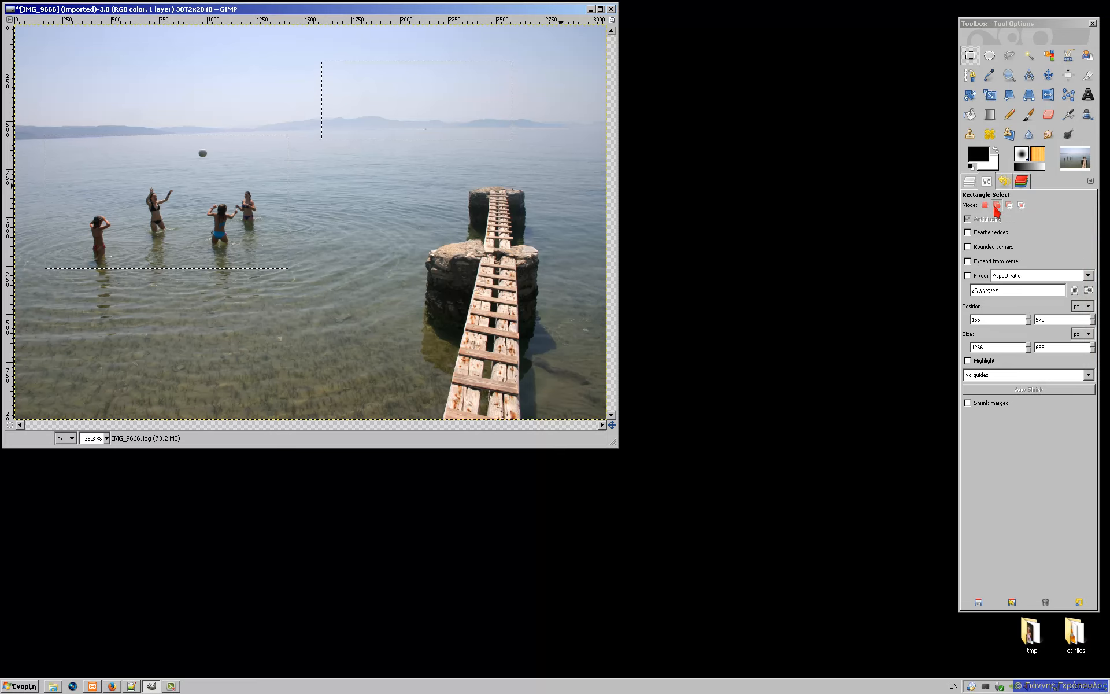
{"action": "left_click", "coordinate": [995, 207]}
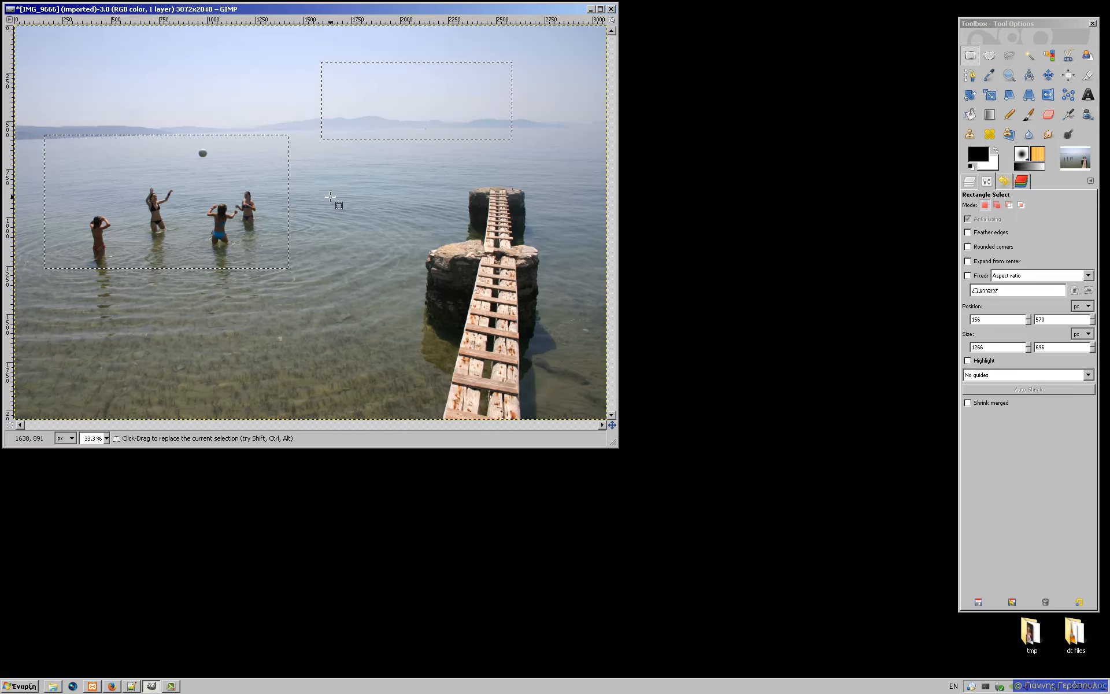
{"action": "key", "text": "shift"}
Step: Add a rectangle around the pier heads, preview all three areas in Quick Mask, then set Subtract mode
{"action": "left_click_drag", "start_coordinate": [330, 185], "coordinate": [550, 274]}
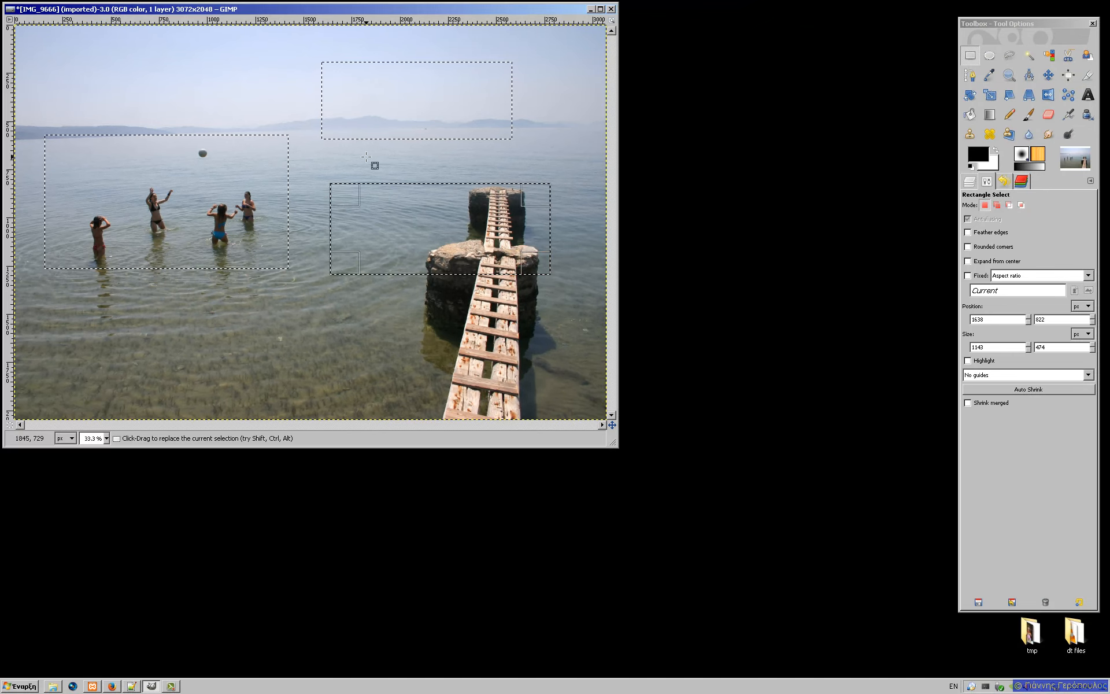
{"action": "left_click", "coordinate": [9, 427]}
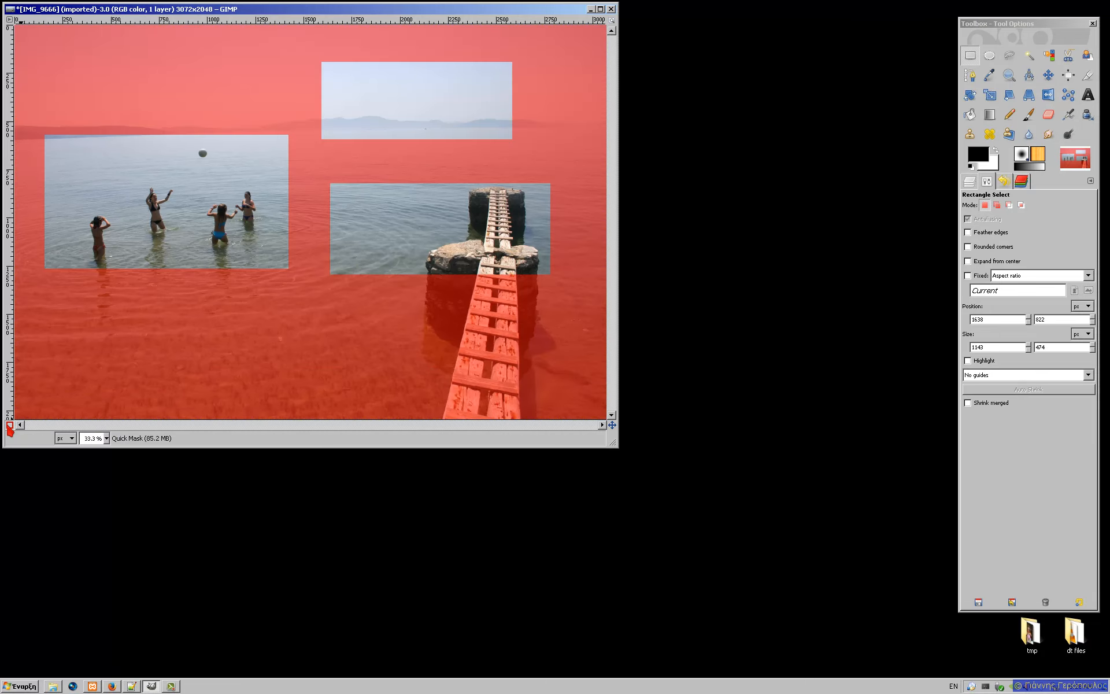
{"action": "left_click", "coordinate": [10, 427]}
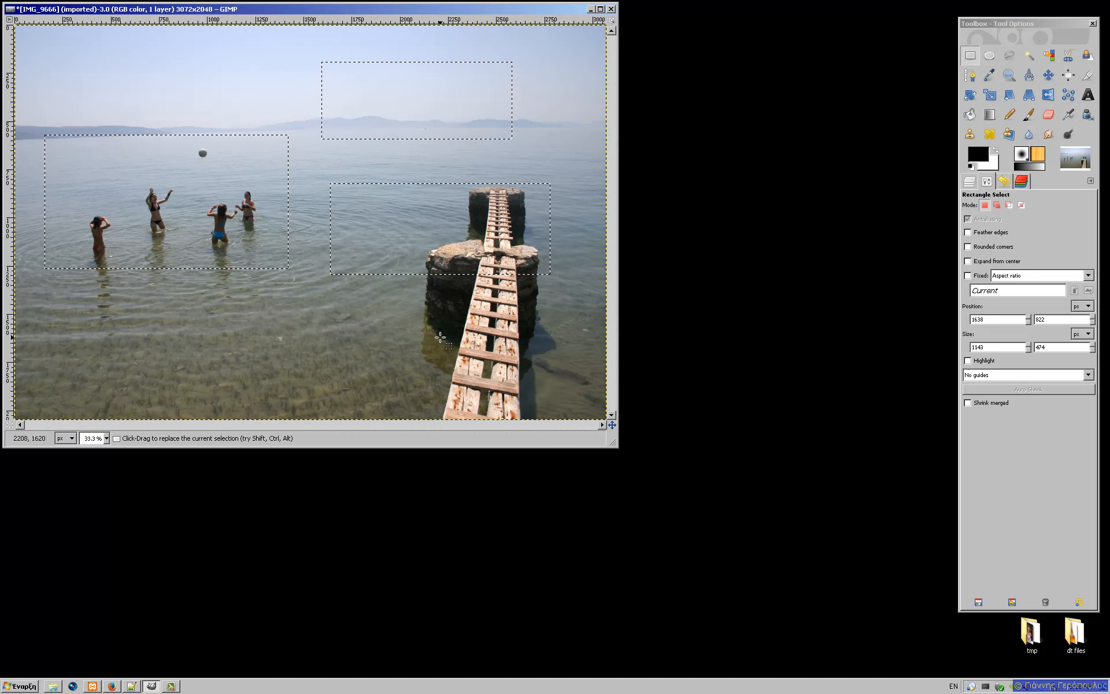
{"action": "left_click", "coordinate": [1009, 206]}
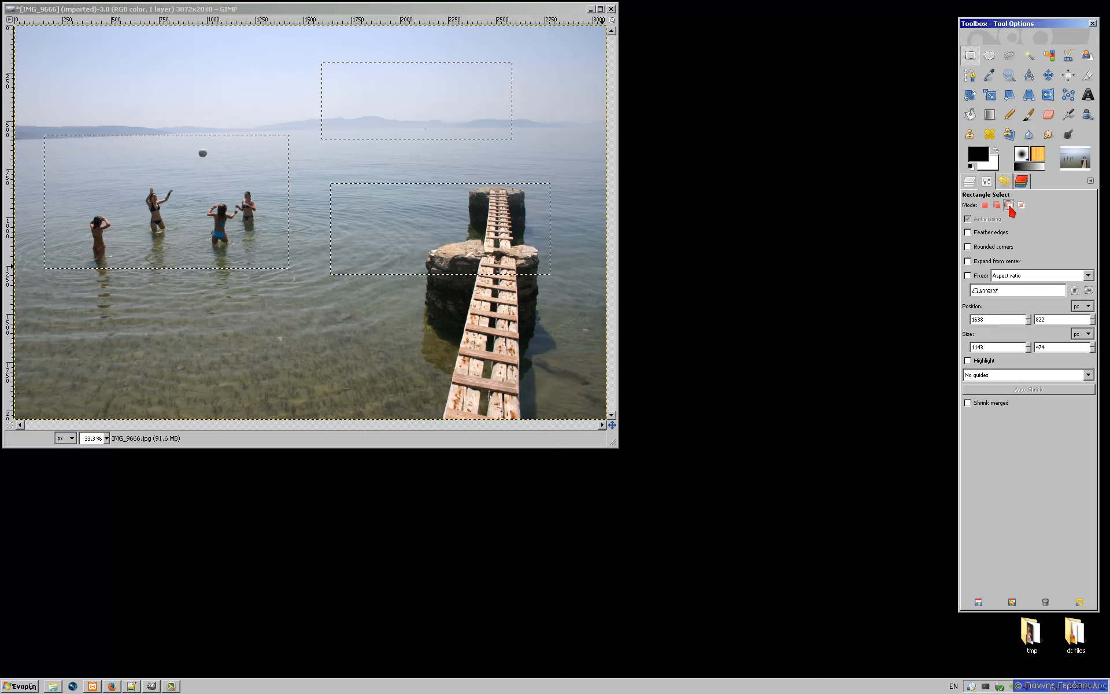
Step: Subtract an ellipse around the swimmers using Ellipse Select in Subtract mode
{"action": "left_click", "coordinate": [990, 57]}
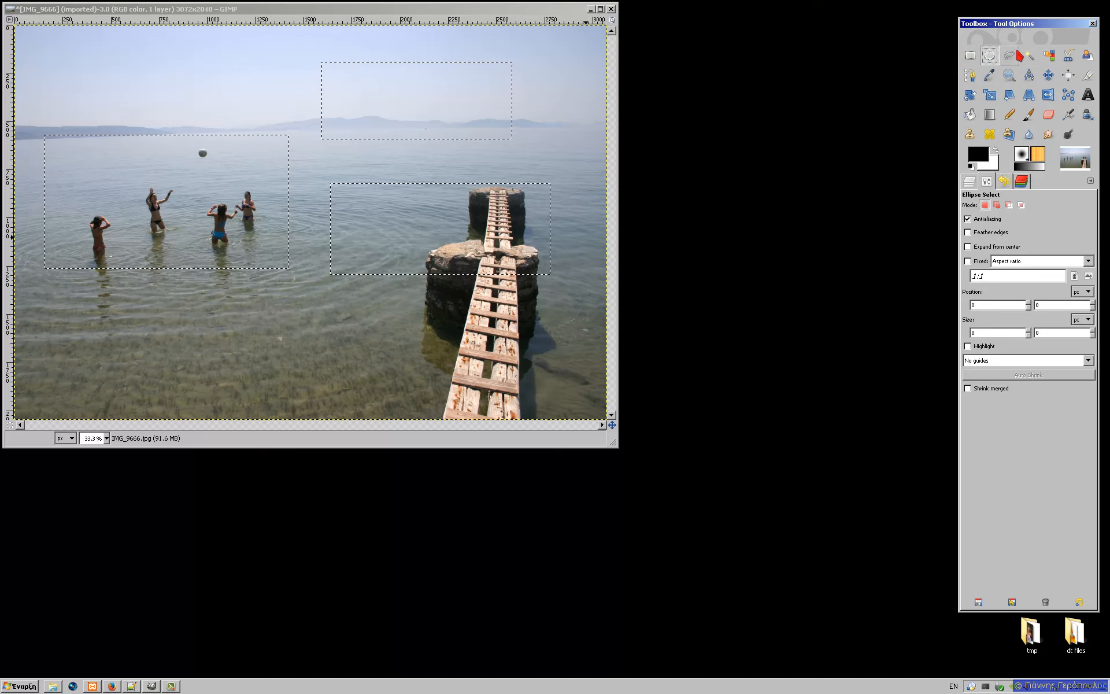
{"action": "left_click", "coordinate": [1009, 204]}
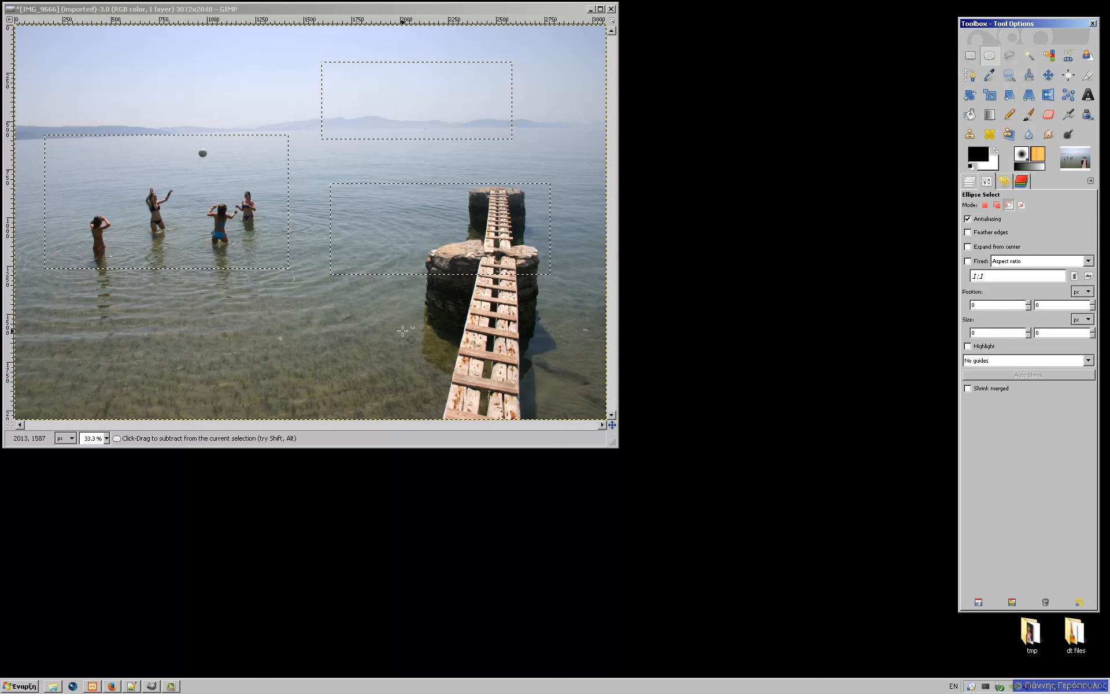
{"action": "left_click_drag", "start_coordinate": [78, 168], "coordinate": [153, 211]}
{"action": "left_click_drag", "start_coordinate": [258, 241], "coordinate": [259, 241]}
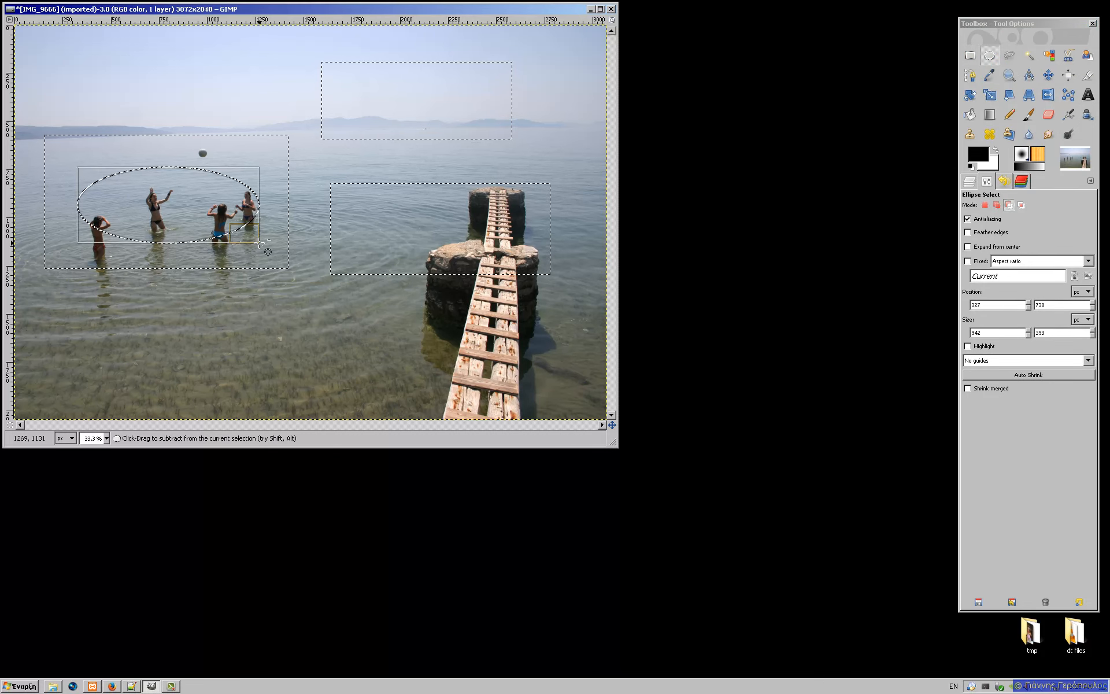
Step: Check the elliptical cut-out in Quick Mask, then set Intersect mode with Free Select
{"action": "left_click", "coordinate": [10, 425]}
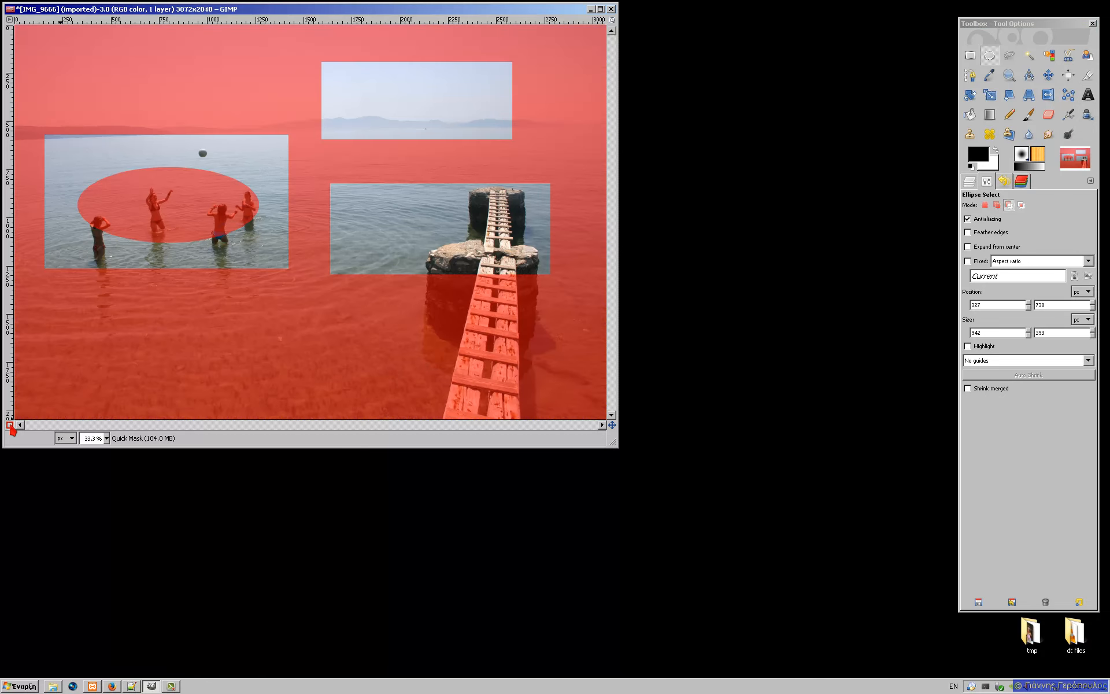
{"action": "left_click", "coordinate": [10, 425]}
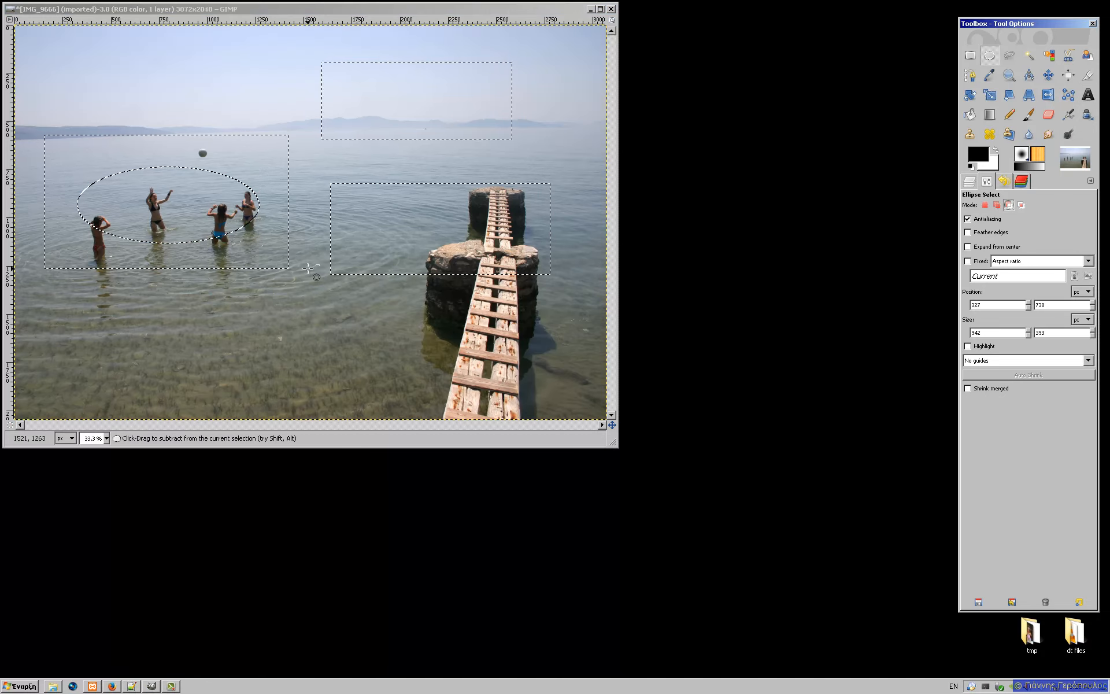
{"action": "left_click", "coordinate": [1021, 207]}
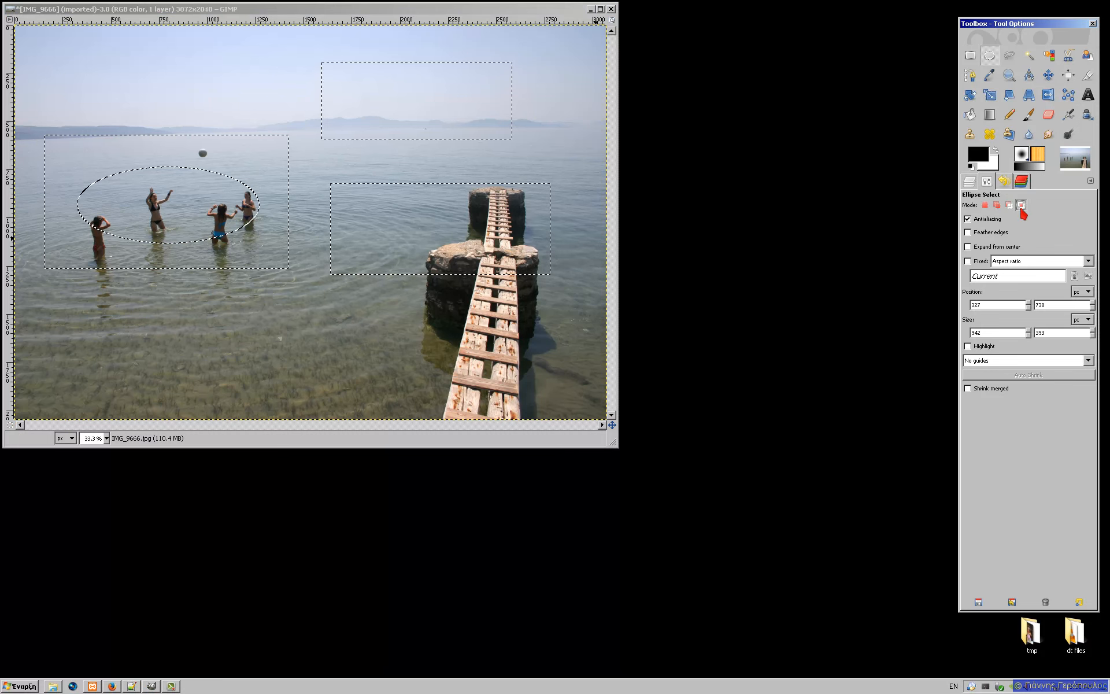
{"action": "left_click", "coordinate": [1009, 55]}
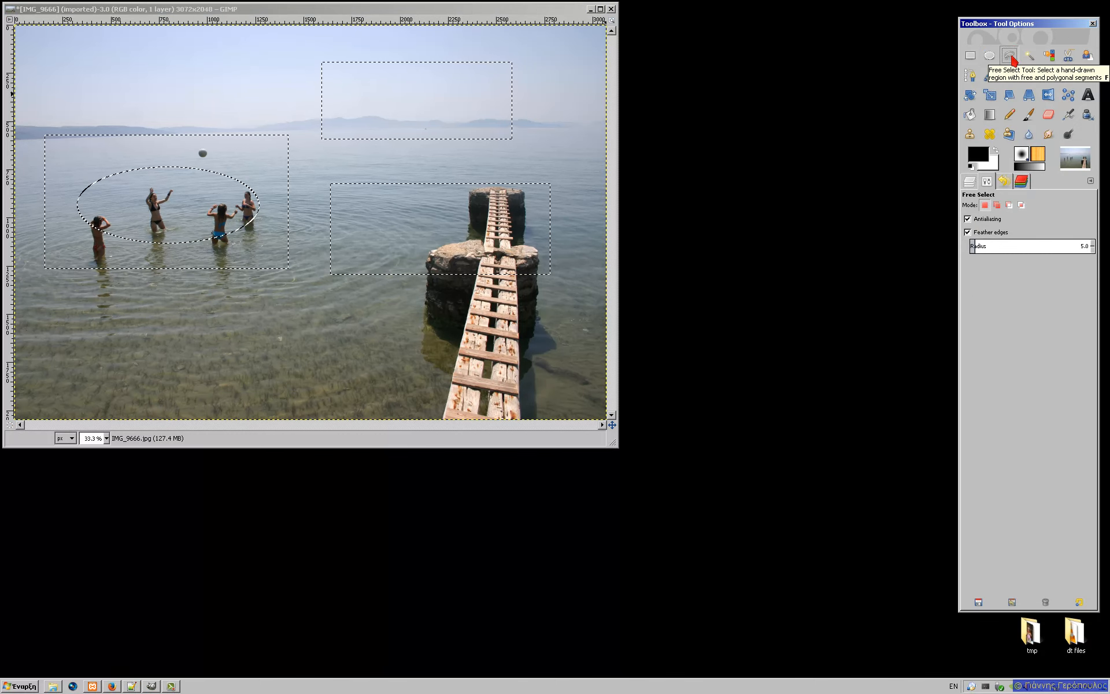
Step: Intersect the selection with a freehand outline around the pier, leaving sky and water areas
{"action": "left_click", "coordinate": [1021, 205]}
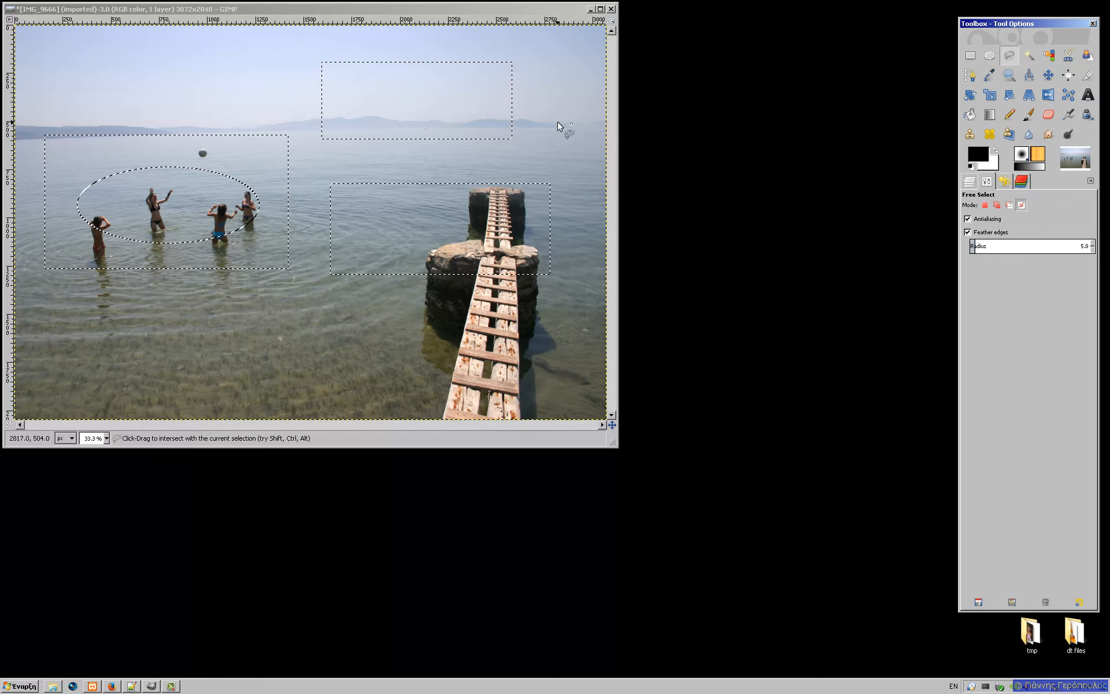
{"action": "left_click", "coordinate": [376, 48]}
{"action": "mouse_move", "coordinate": [376, 47]}
{"action": "left_mouse_down"}
{"action": "mouse_move", "coordinate": [383, 155]}
{"action": "mouse_move", "coordinate": [364, 270]}
{"action": "left_mouse_up"}
{"action": "mouse_move", "coordinate": [376, 322]}
{"action": "left_mouse_down"}
{"action": "mouse_move", "coordinate": [443, 322]}
{"action": "mouse_move", "coordinate": [486, 291]}
{"action": "mouse_move", "coordinate": [501, 231]}
{"action": "mouse_move", "coordinate": [462, 49]}
{"action": "mouse_move", "coordinate": [377, 47]}
{"action": "left_mouse_up"}
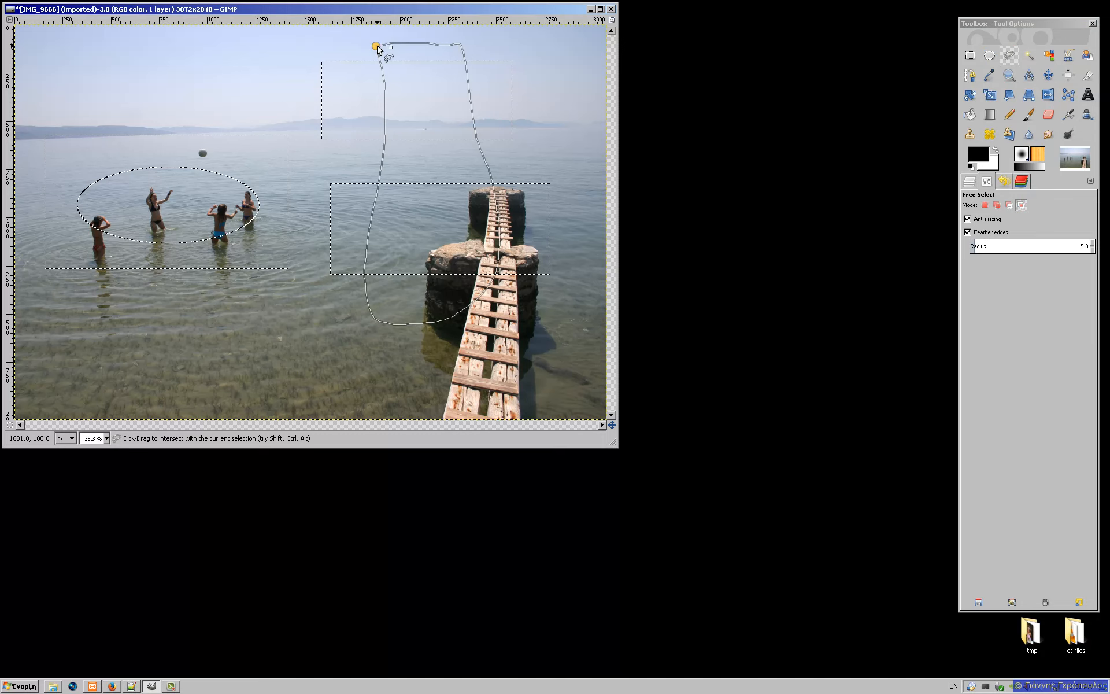
{"action": "key", "text": "Return"}
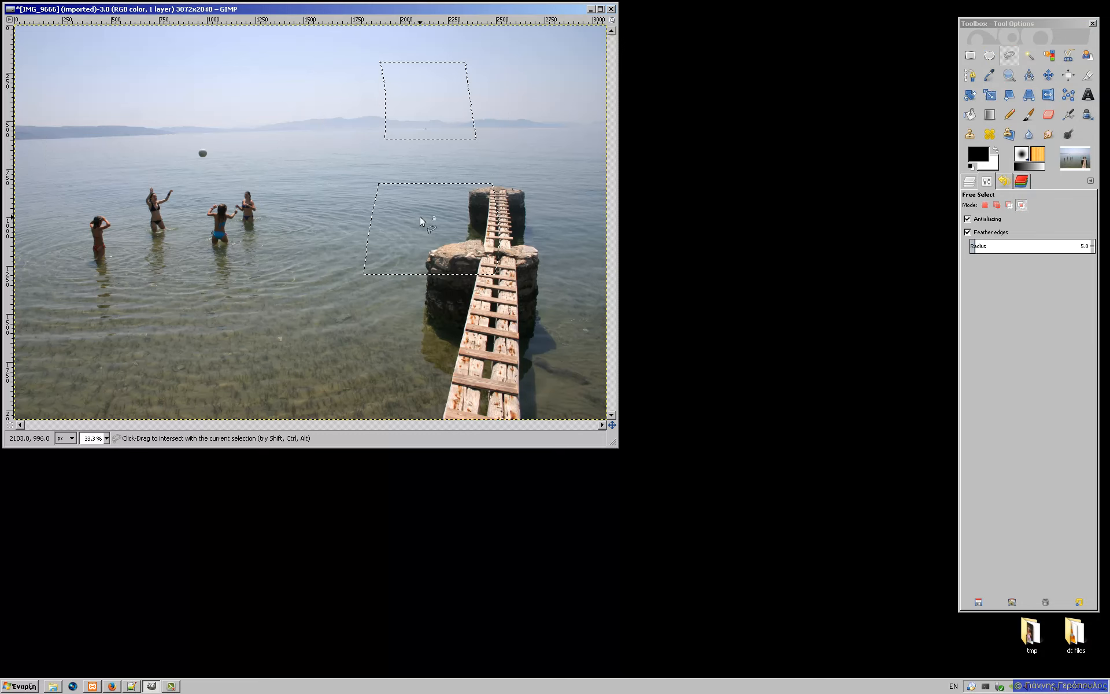
Step: Preview the two remaining four-sided areas in Quick Mask and keep Intersect mode active
{"action": "left_click", "coordinate": [9, 425]}
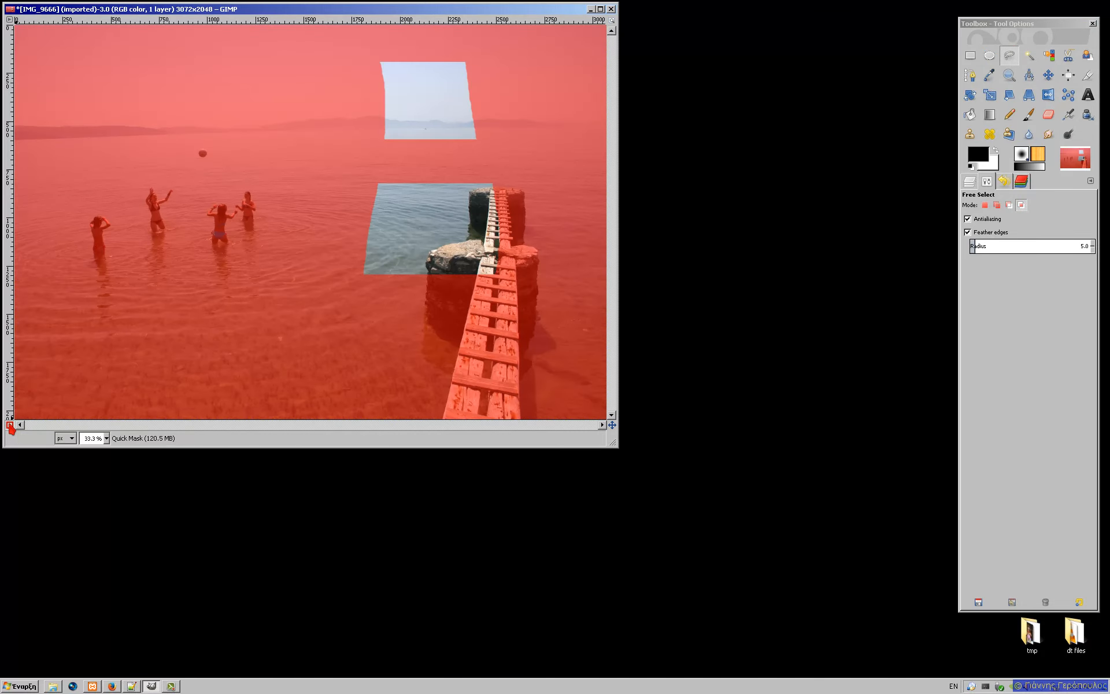
{"action": "left_click", "coordinate": [9, 425]}
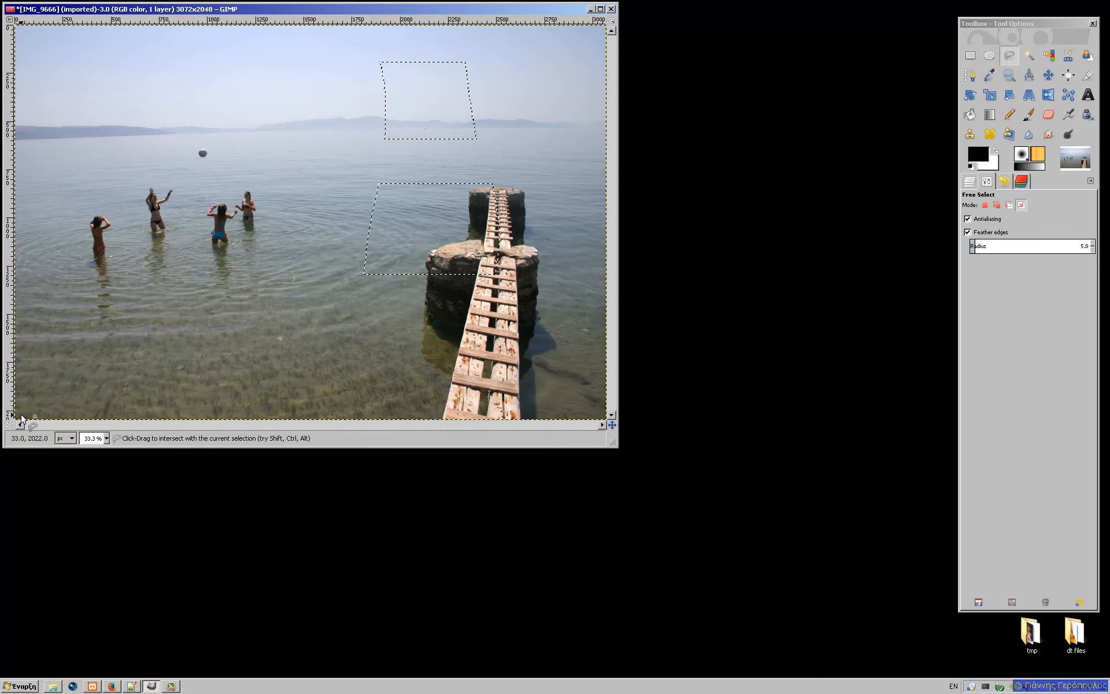
{"action": "left_click", "coordinate": [1021, 206]}
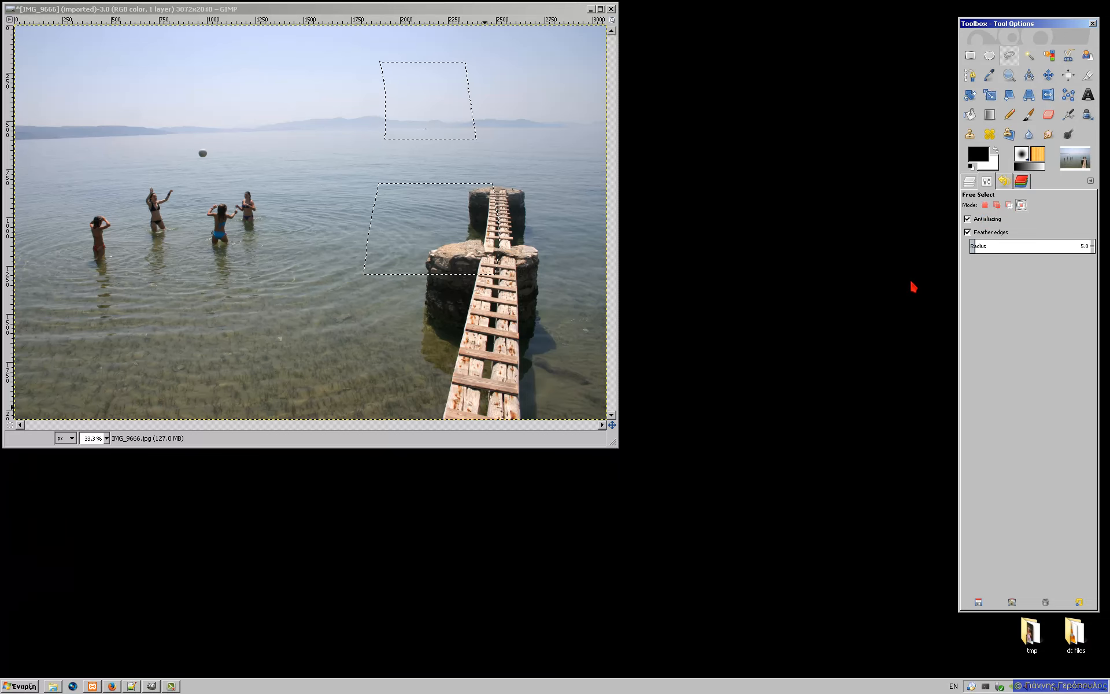
Step: Switch between Rectangle and Ellipse Select, ending on Rectangle Select
{"action": "left_click", "coordinate": [970, 56]}
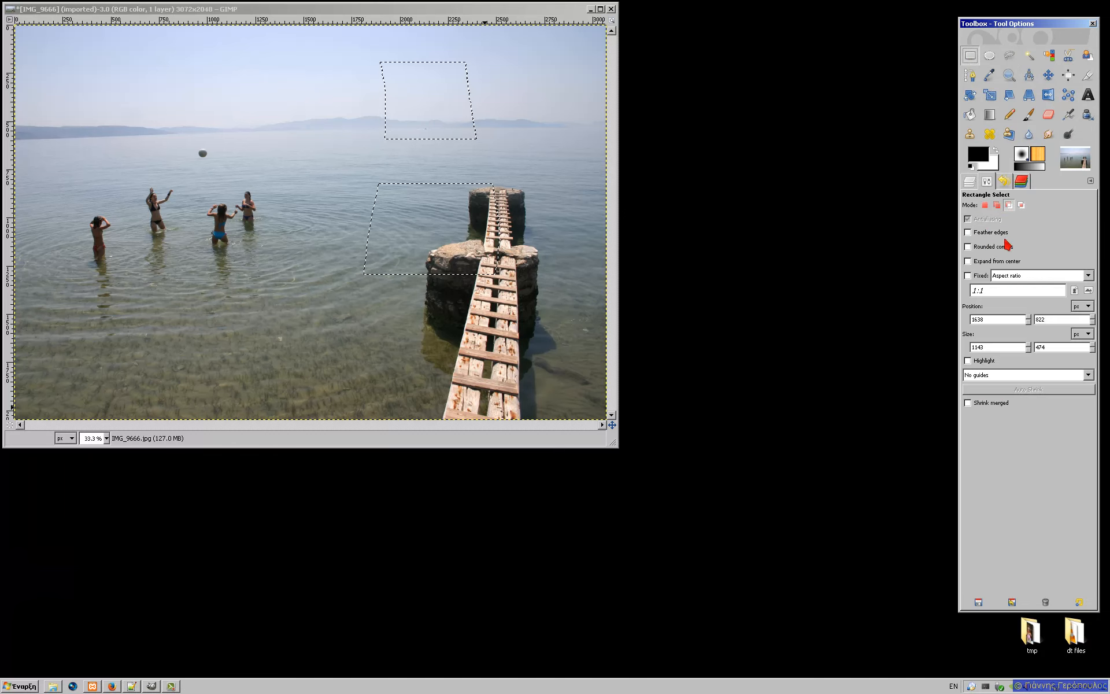
{"action": "left_click", "coordinate": [989, 55]}
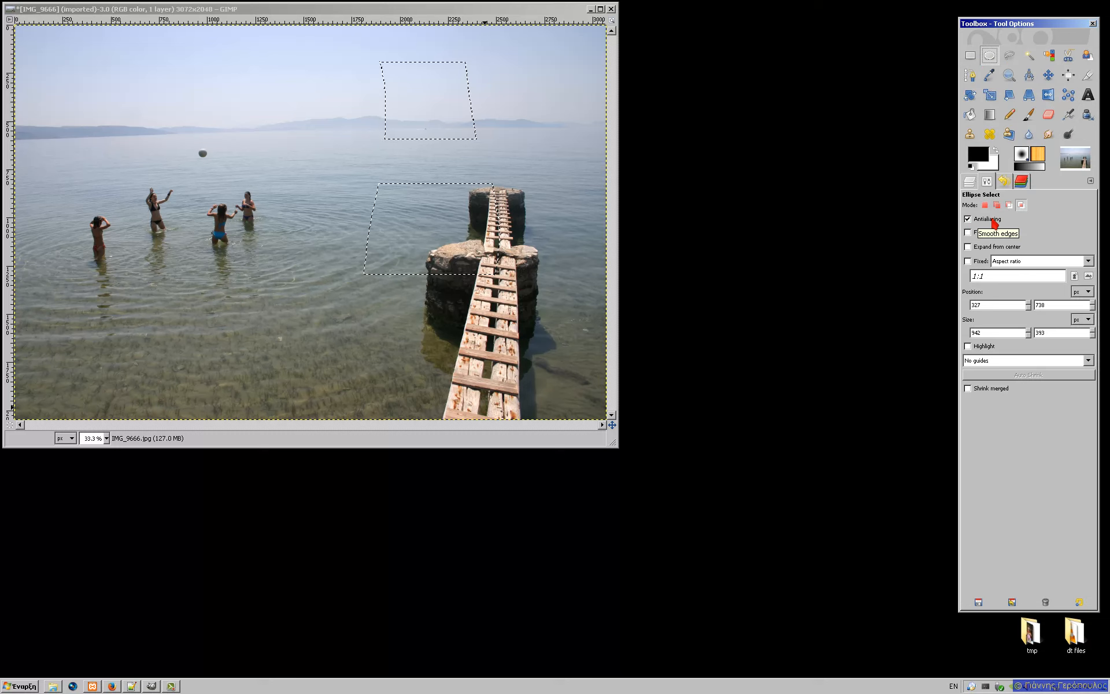
{"action": "key", "text": "r"}
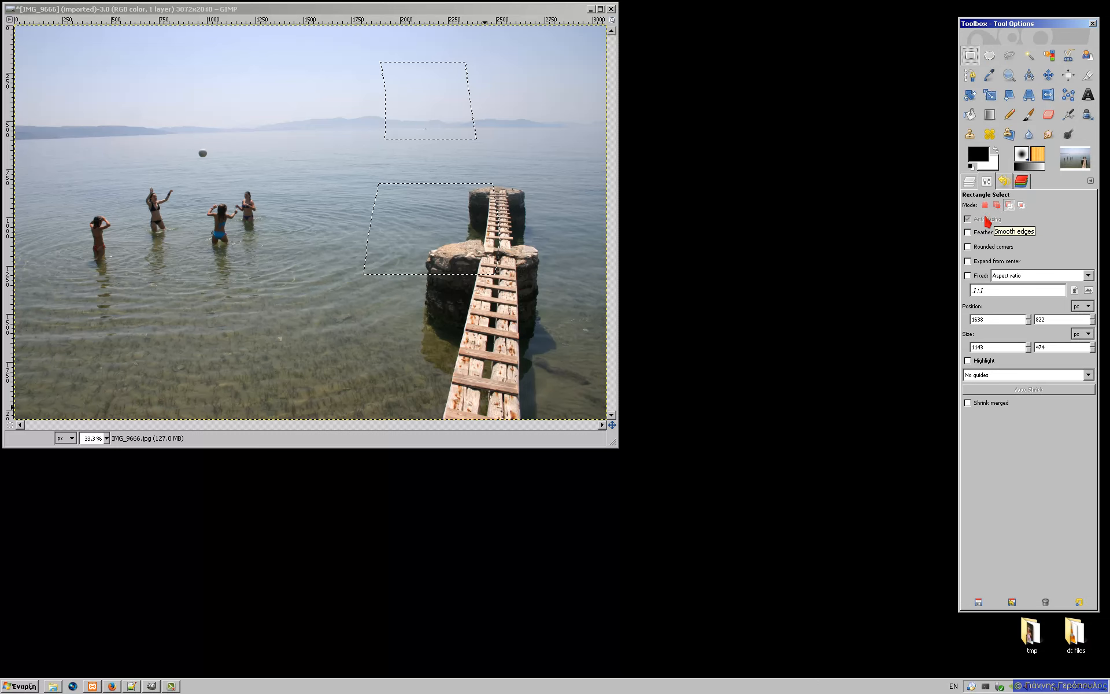
{"action": "left_click", "coordinate": [988, 54]}
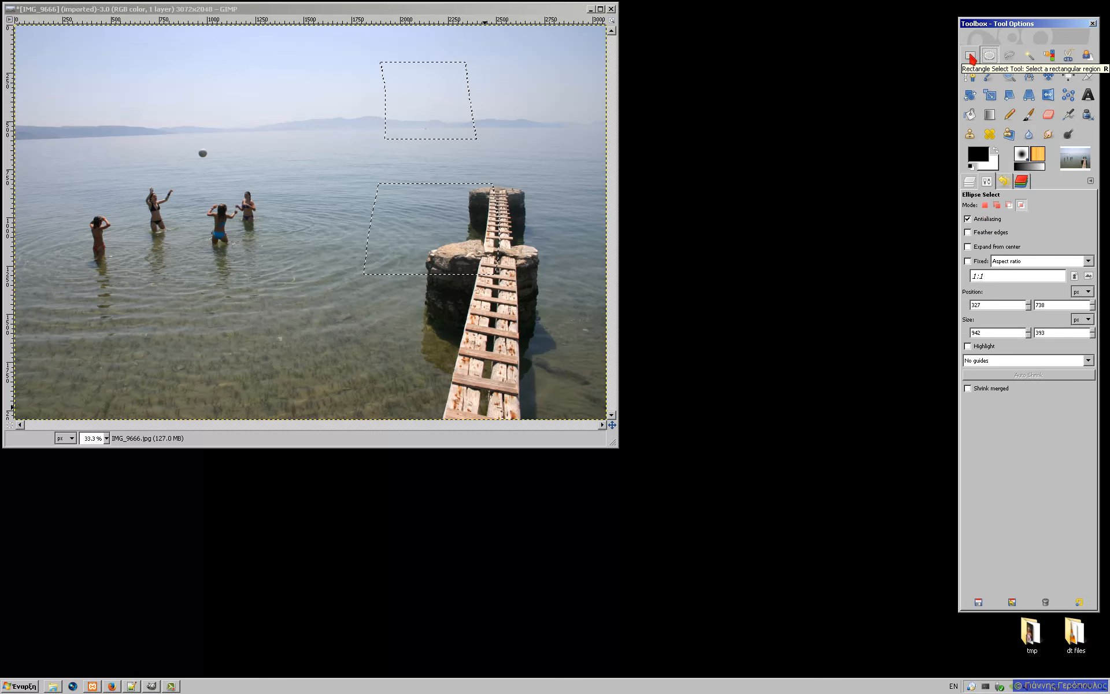
{"action": "left_click", "coordinate": [971, 56]}
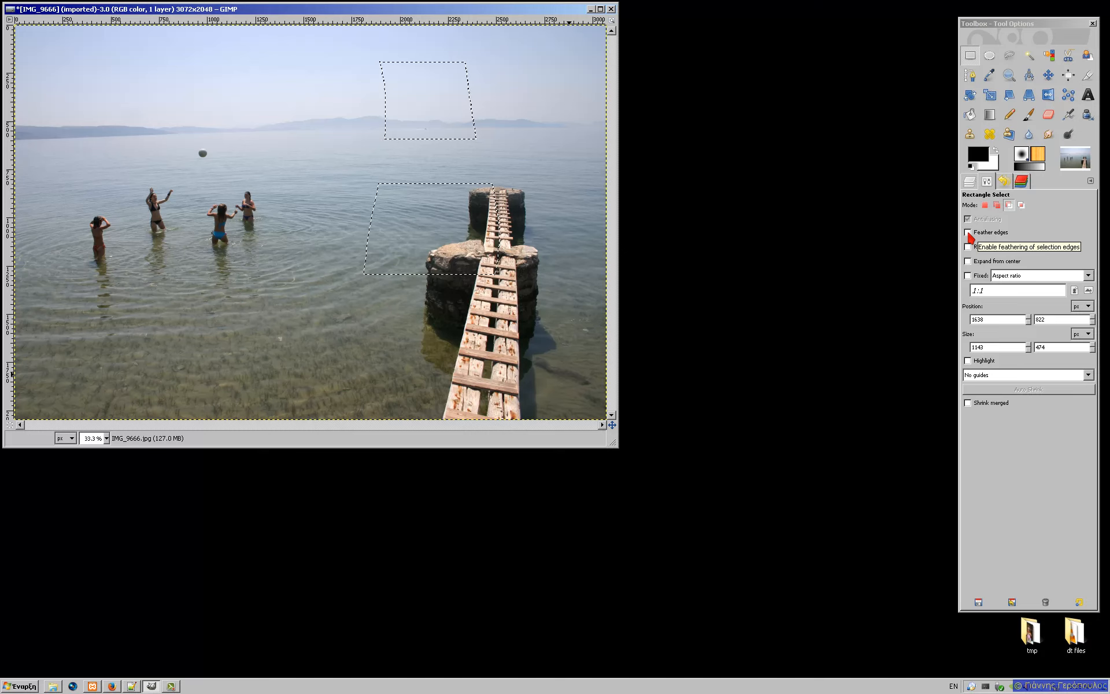
Step: Enable Feather edges for rectangle selections with a radius of 6.3
{"action": "left_click", "coordinate": [968, 232]}
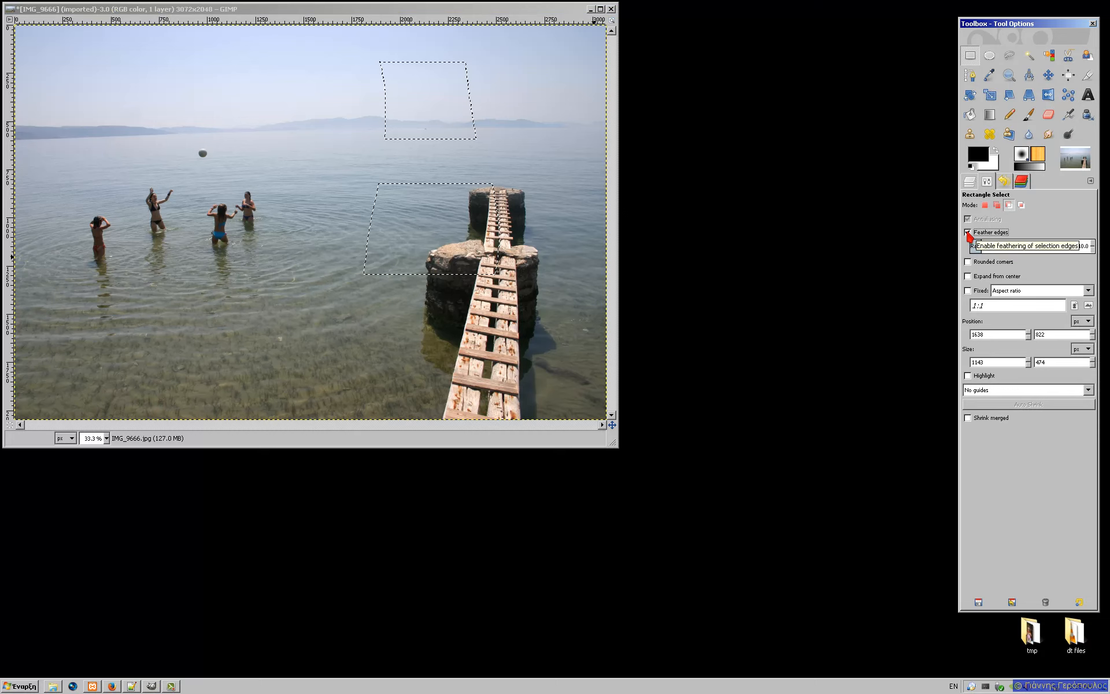
{"action": "left_click_drag", "start_coordinate": [1076, 247], "coordinate": [1072, 247]}
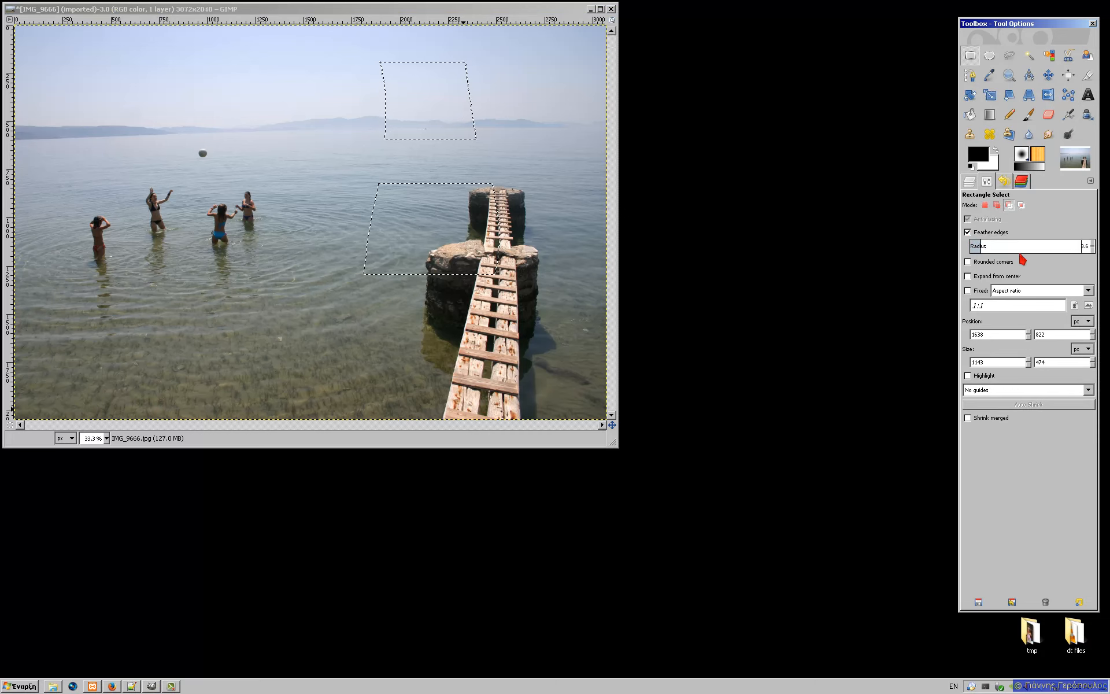
{"action": "left_click_drag", "start_coordinate": [981, 244], "coordinate": [977, 246]}
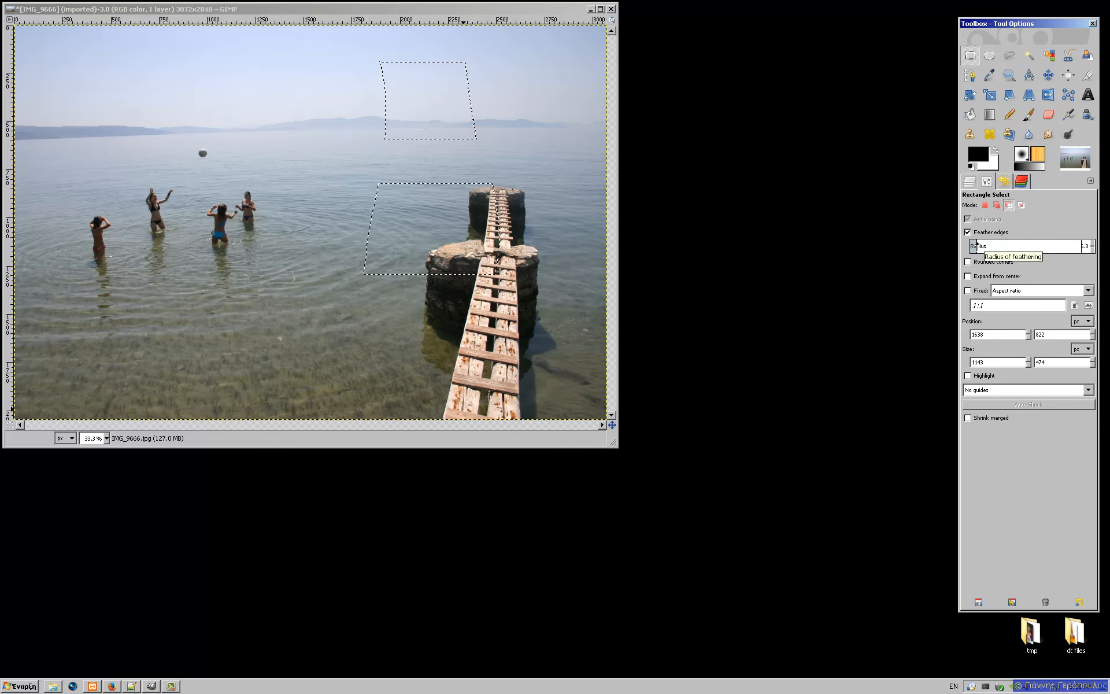
{"action": "key", "text": "Escape"}
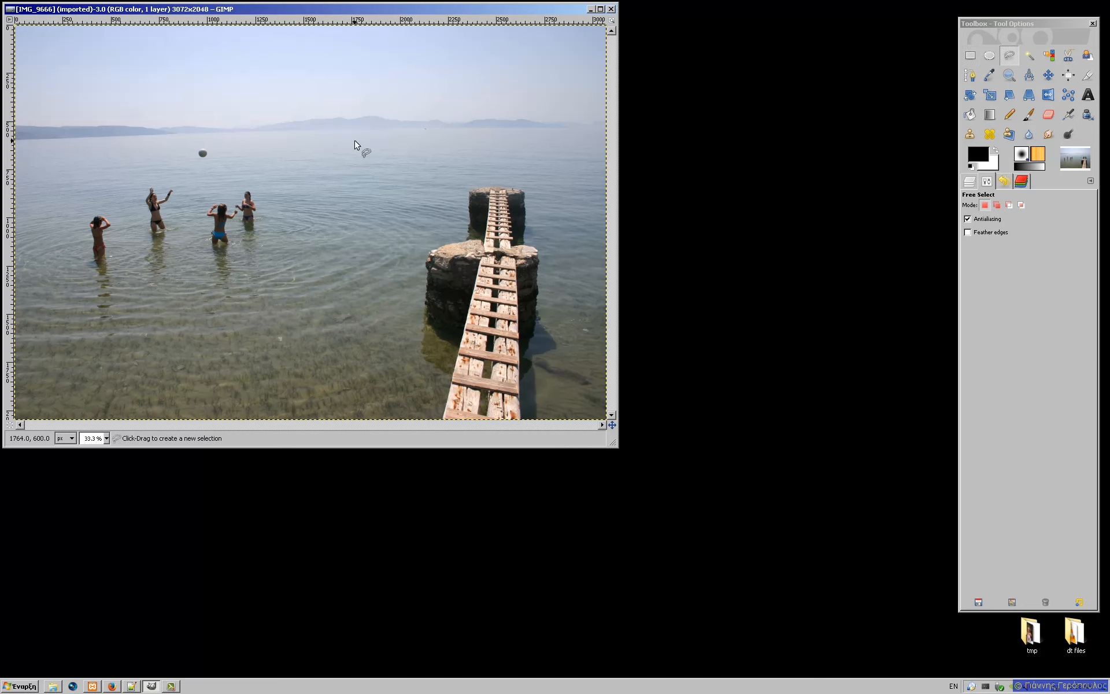
{"action": "left_click", "coordinate": [1011, 57]}
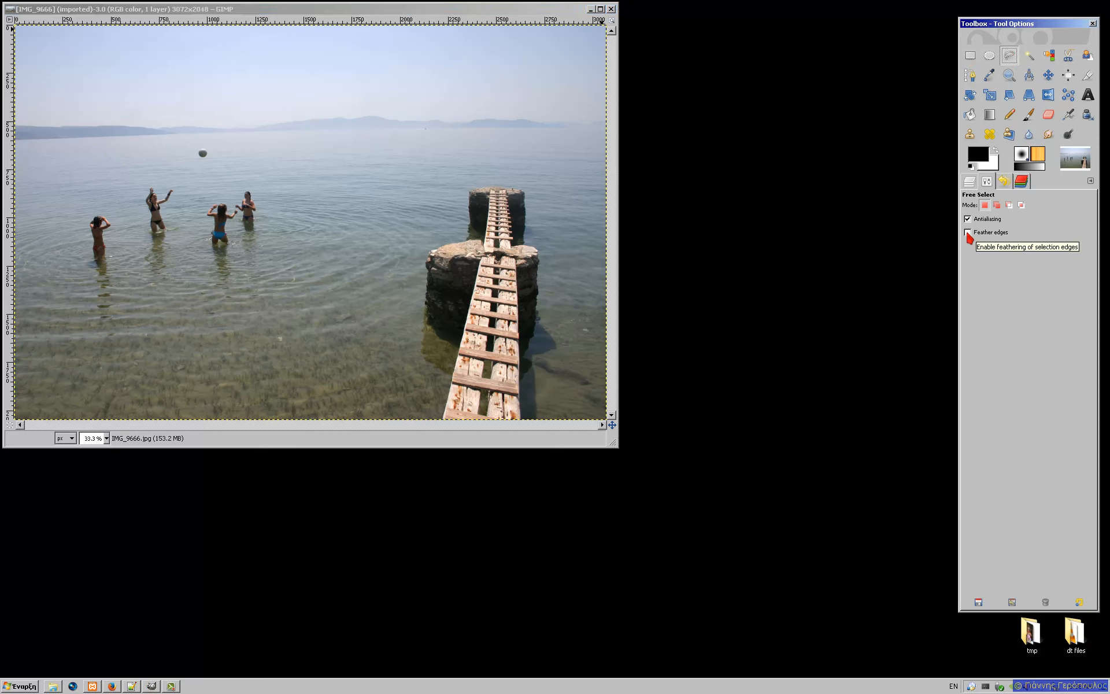
{"action": "left_click", "coordinate": [189, 141]}
{"action": "mouse_move", "coordinate": [190, 140]}
{"action": "left_mouse_down"}
{"action": "mouse_move", "coordinate": [197, 163]}
{"action": "mouse_move", "coordinate": [214, 165]}
{"action": "mouse_move", "coordinate": [190, 141]}
{"action": "left_mouse_up"}
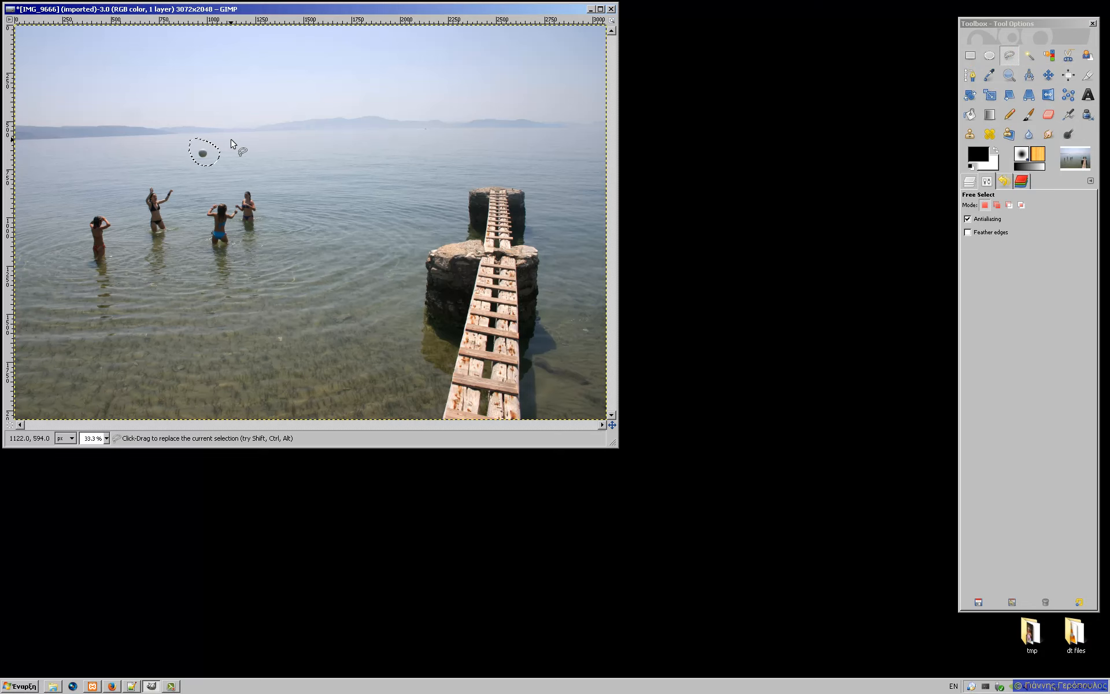
{"action": "key", "text": "ctrl+c"}
{"action": "key", "text": "ctrl+v"}
{"action": "key", "text": "m"}
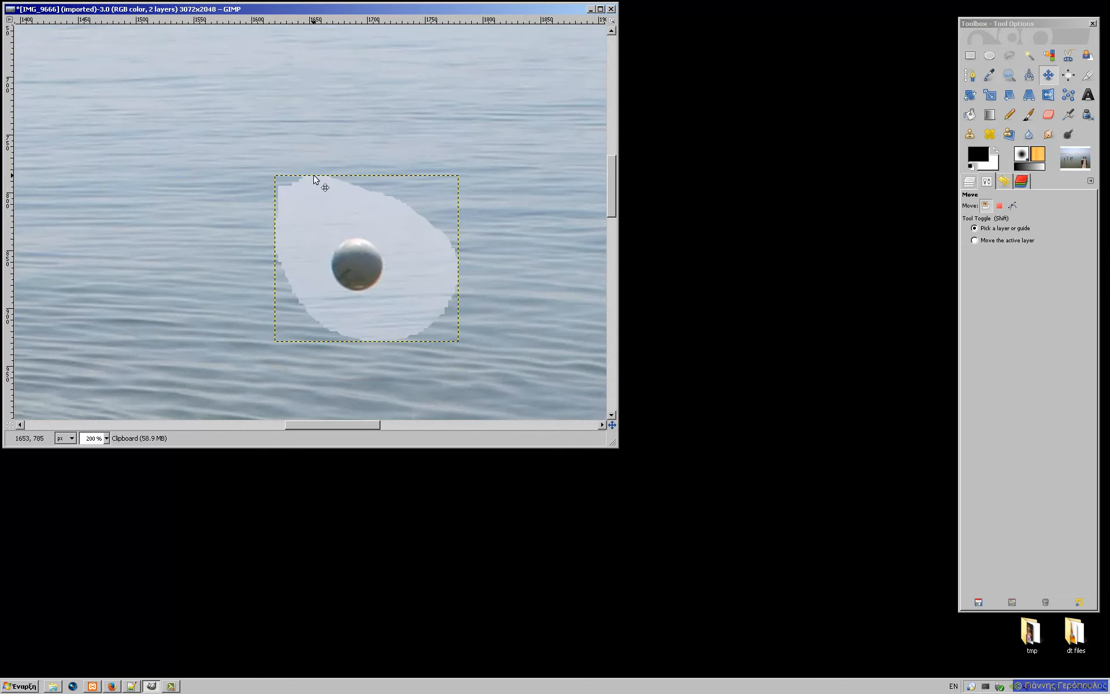
{"action": "key", "text": "shift+ctrl+j"}
{"action": "key", "text": "ctrl+z"}
{"action": "key", "text": "ctrl+z"}
{"action": "key", "text": "ctrl+z"}
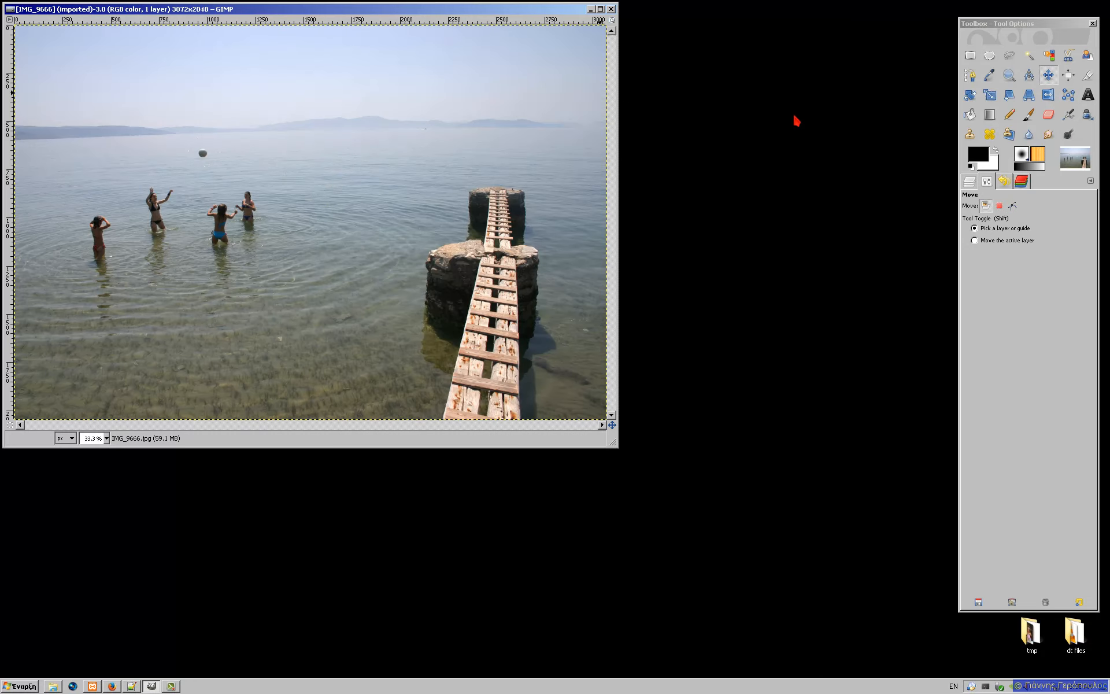
Step: Lasso the ball with feathered Free Select and copy it
{"action": "left_click", "coordinate": [1009, 55]}
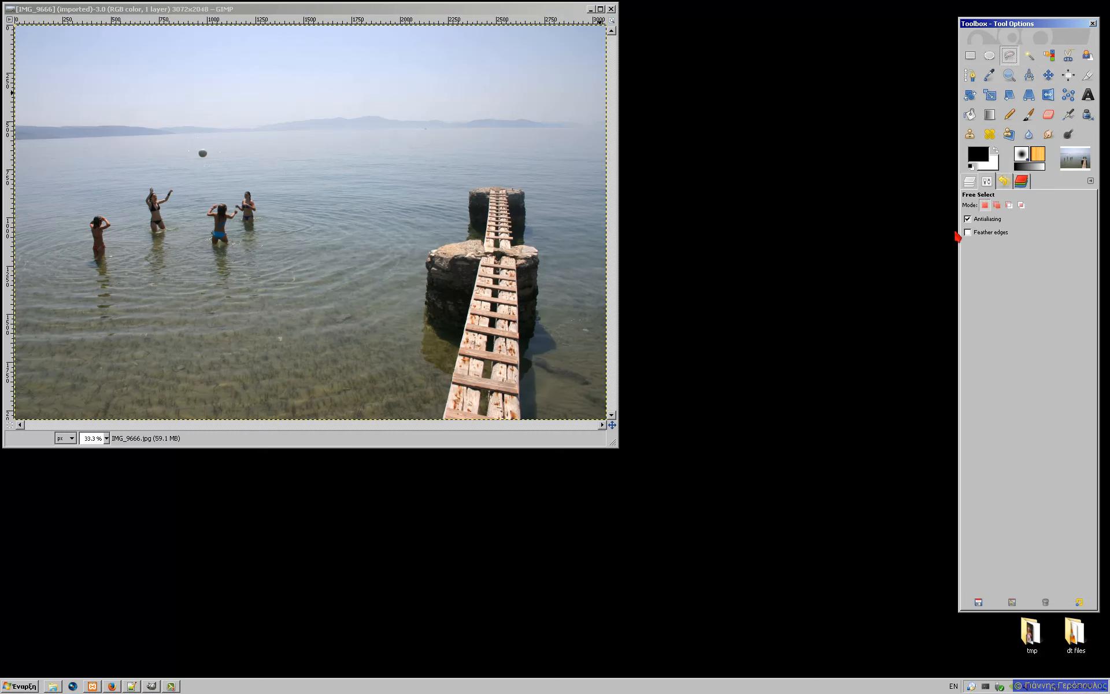
{"action": "left_click", "coordinate": [968, 233]}
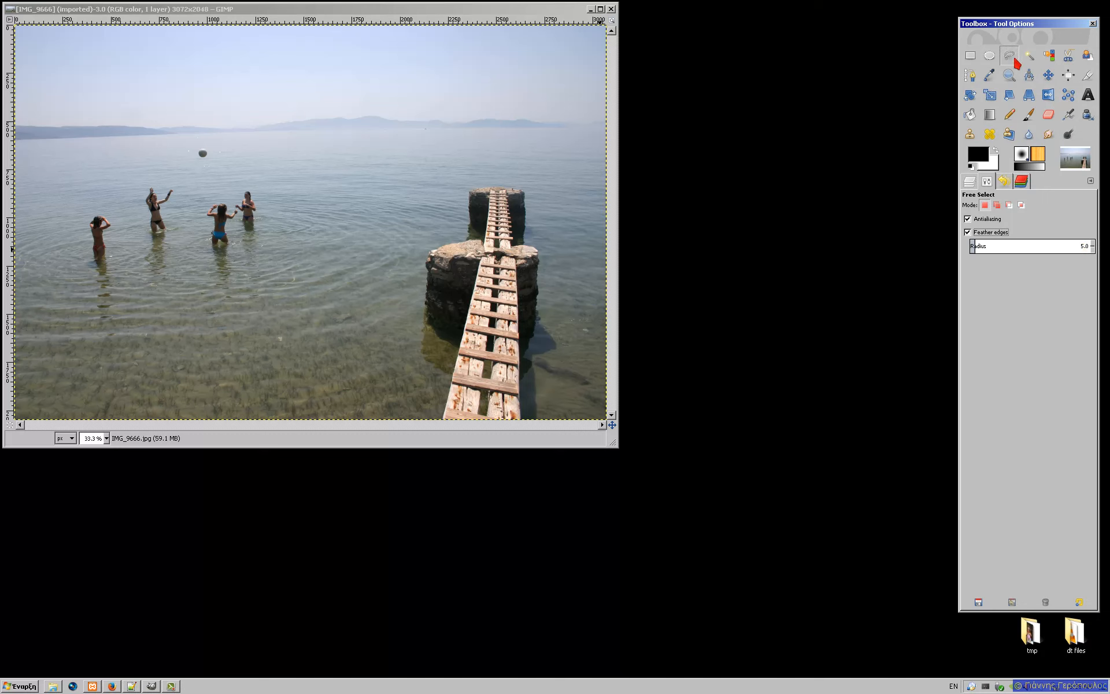
{"action": "mouse_move", "coordinate": [186, 135]}
{"action": "left_mouse_down"}
{"action": "mouse_move", "coordinate": [204, 167]}
{"action": "mouse_move", "coordinate": [228, 164]}
{"action": "mouse_move", "coordinate": [213, 143]}
{"action": "mouse_move", "coordinate": [187, 135]}
{"action": "left_mouse_up"}
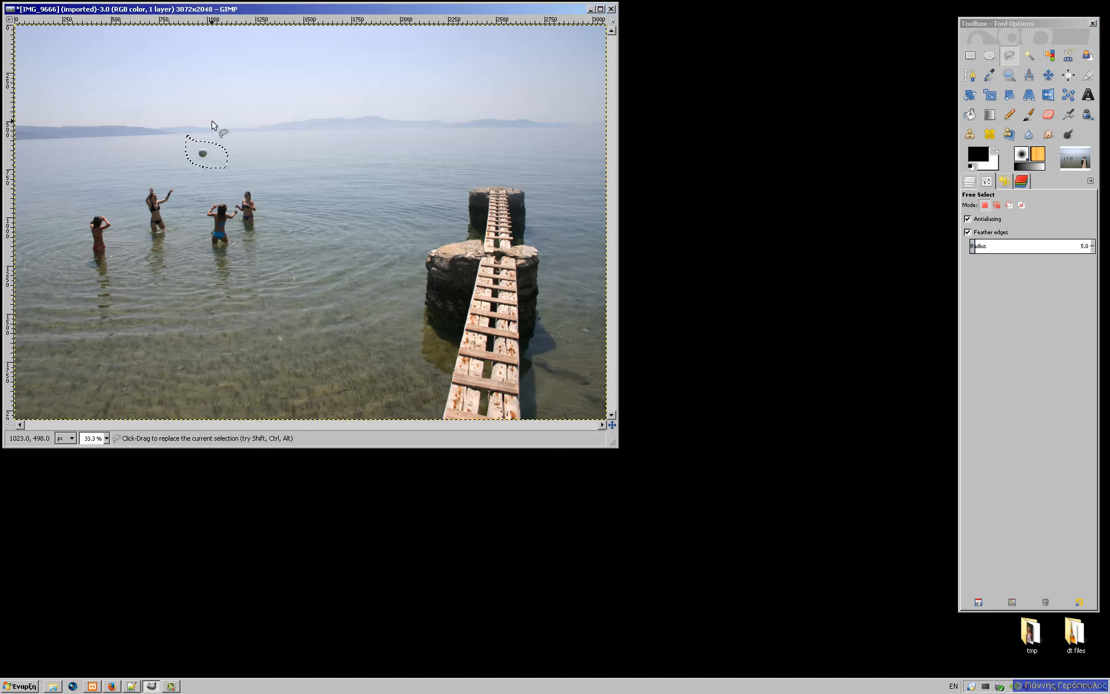
{"action": "key", "text": "ctrl+c"}
Step: Paste the feathered ball and move the pasted layer onto the water left of the pier
{"action": "key", "text": "ctrl+v"}
{"action": "key", "text": "m"}
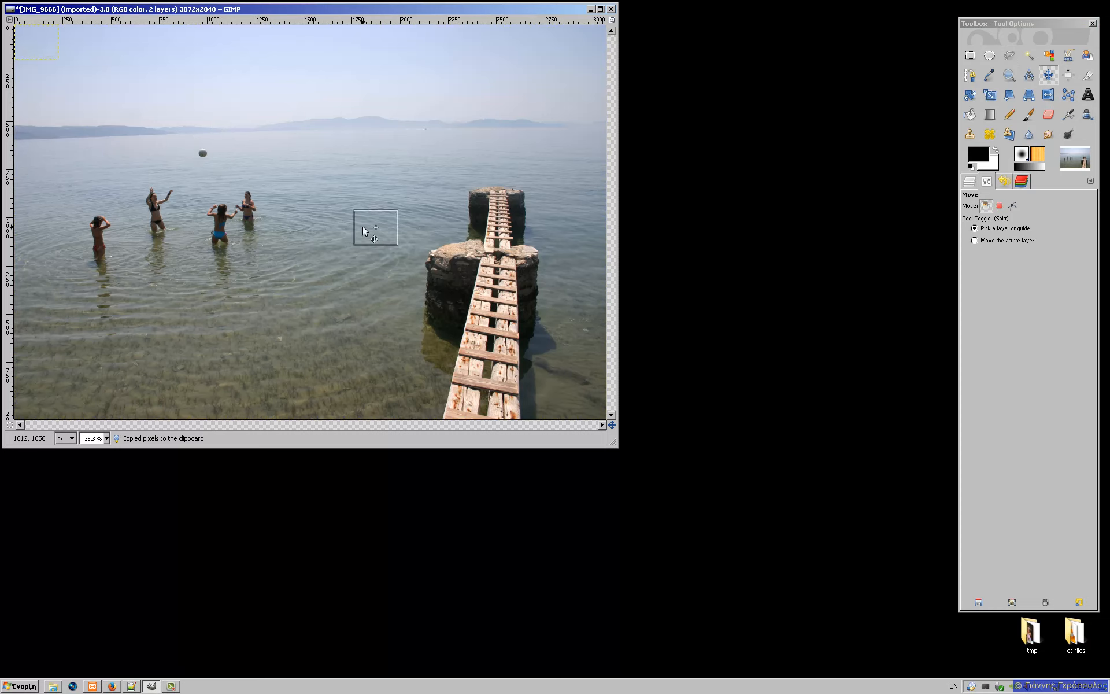
{"action": "left_click_drag", "start_coordinate": [379, 232], "coordinate": [334, 215]}
{"action": "scroll", "coordinate": [344, 204], "scroll_direction": "up", "scroll_amount": 4}
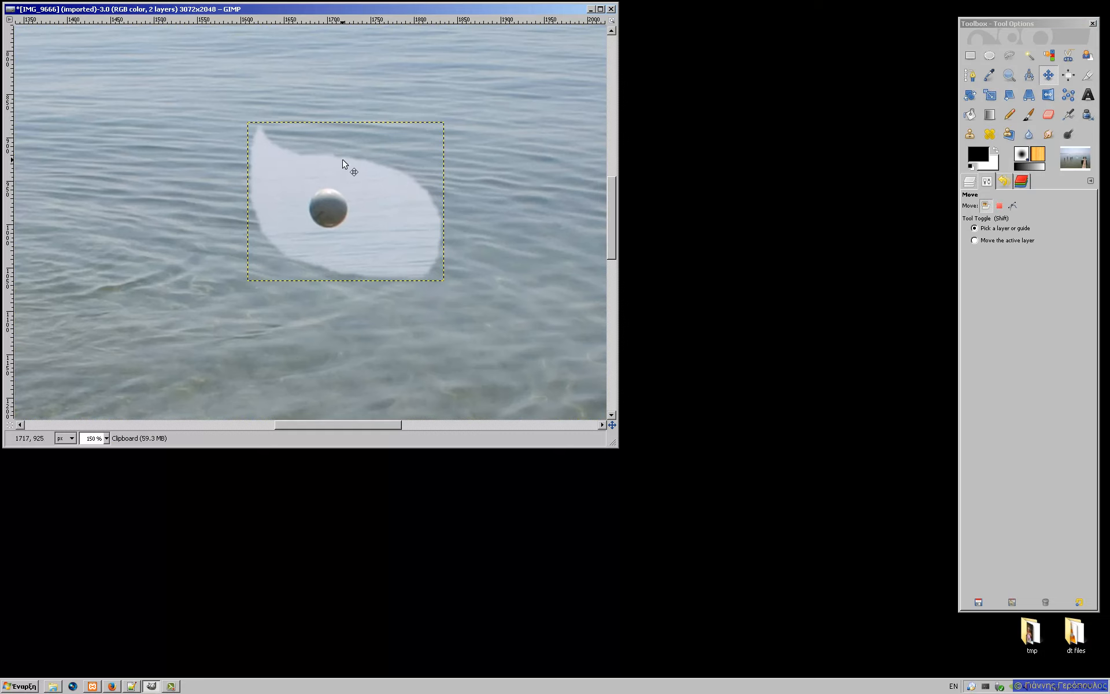